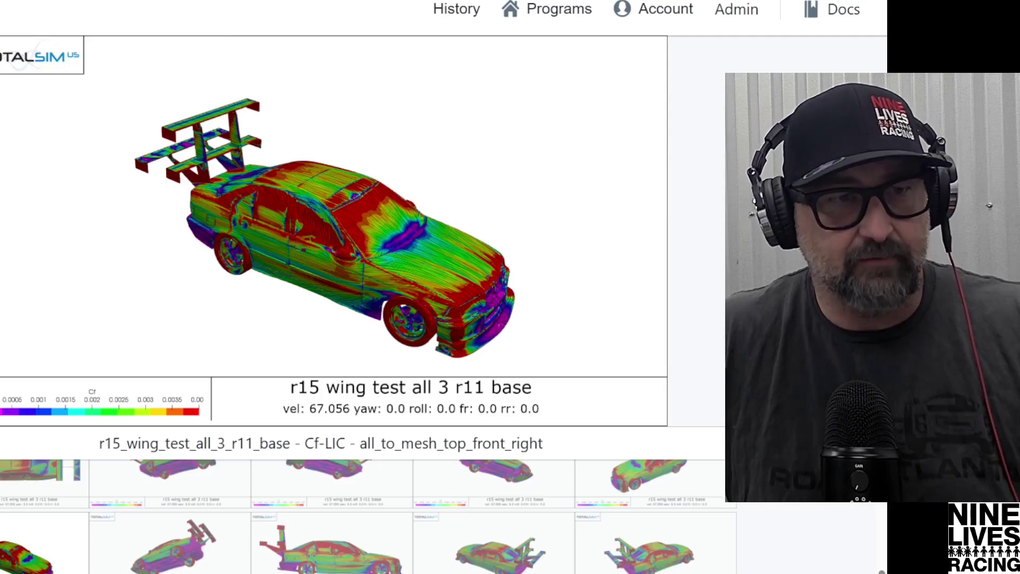
Step: Return to the RUN008 page and enlarge its top-view CpZ pressure plot of the car
key(alt+Left)
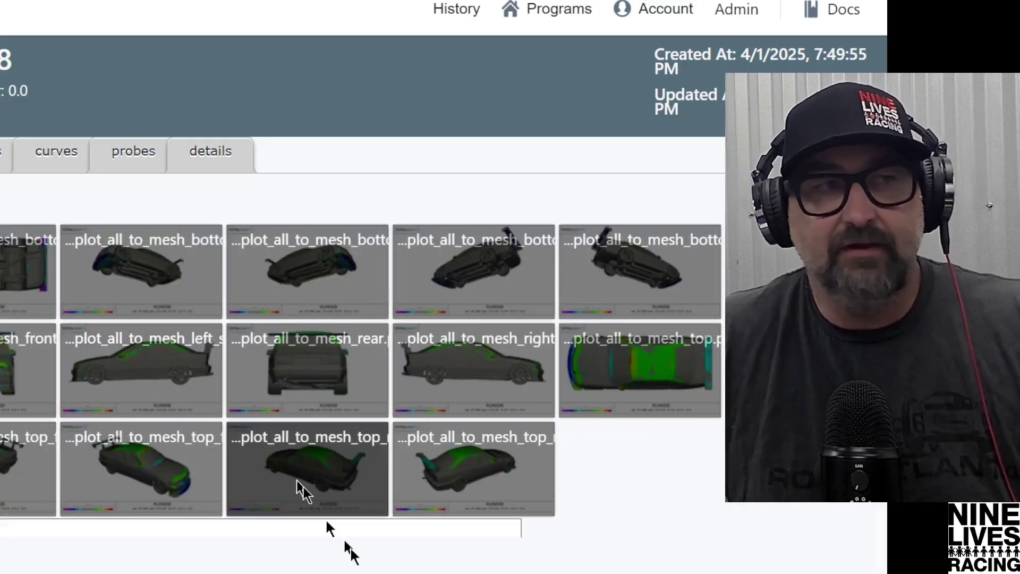
click(318, 475)
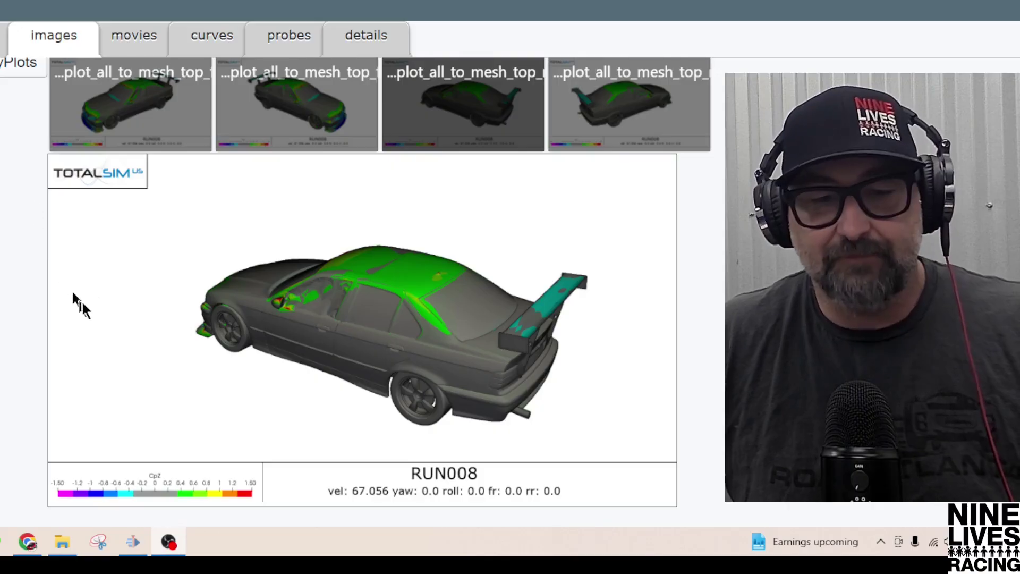
Step: Show the r13 run's CpZ plot in the all_to_mesh_front view, briefly comparing it with r11
scroll(128, 250, up, 1)
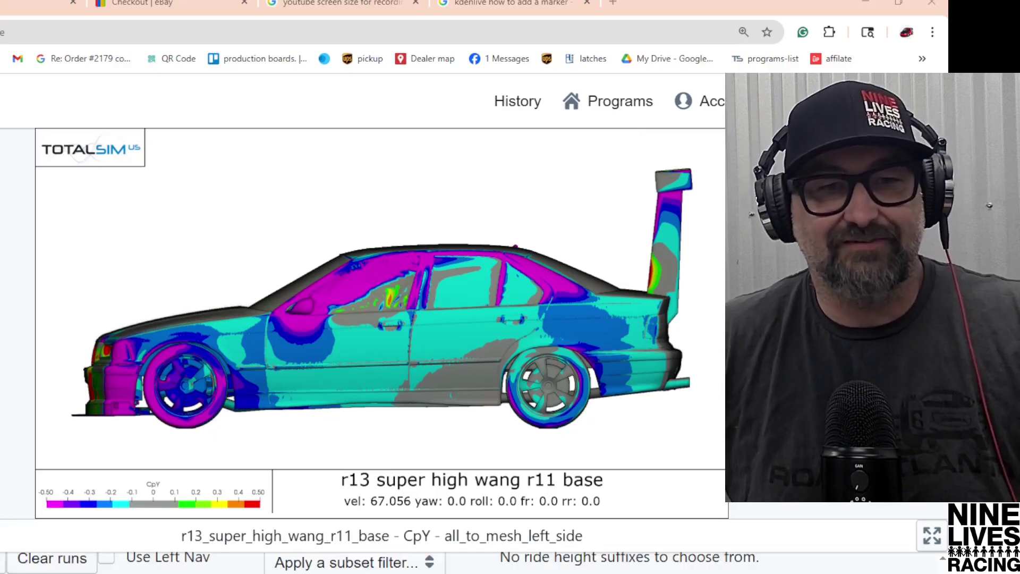
click(58, 566)
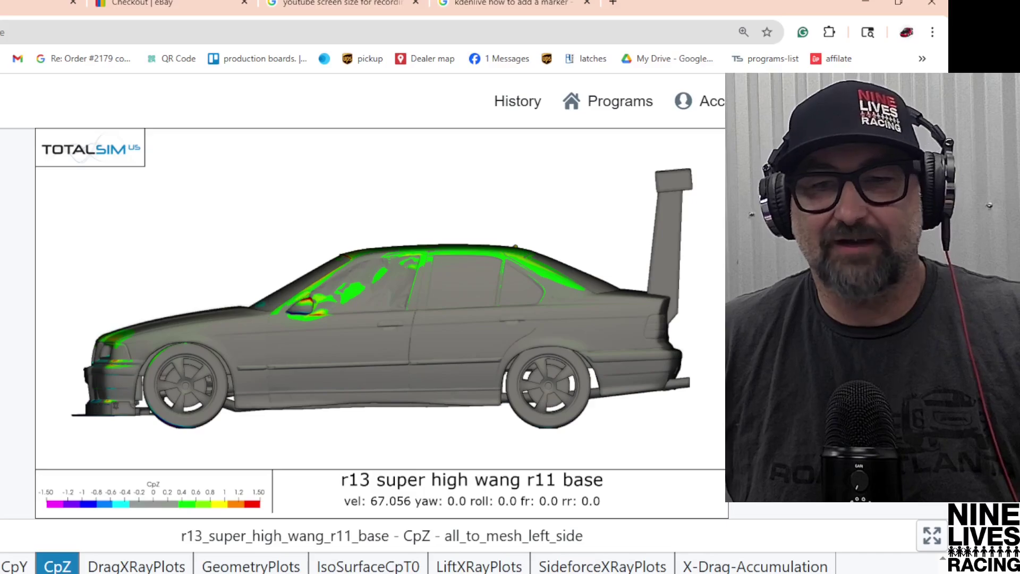
key(Right)
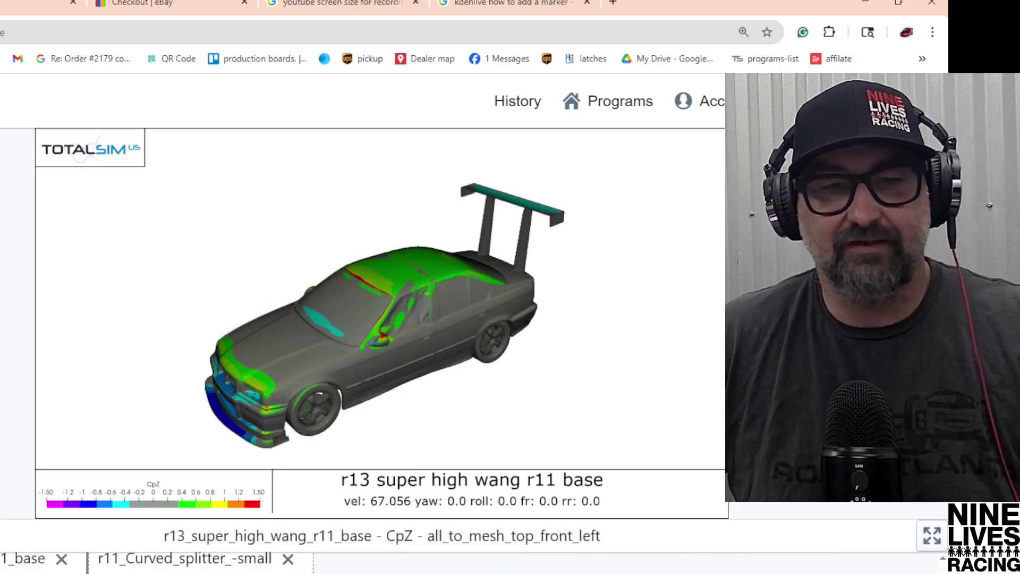
key(Right)
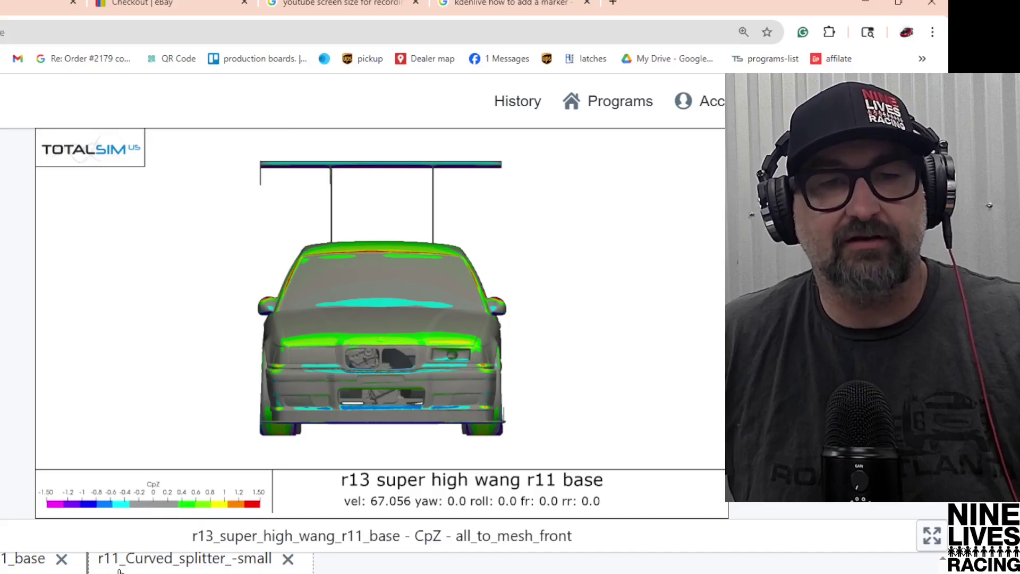
click(119, 571)
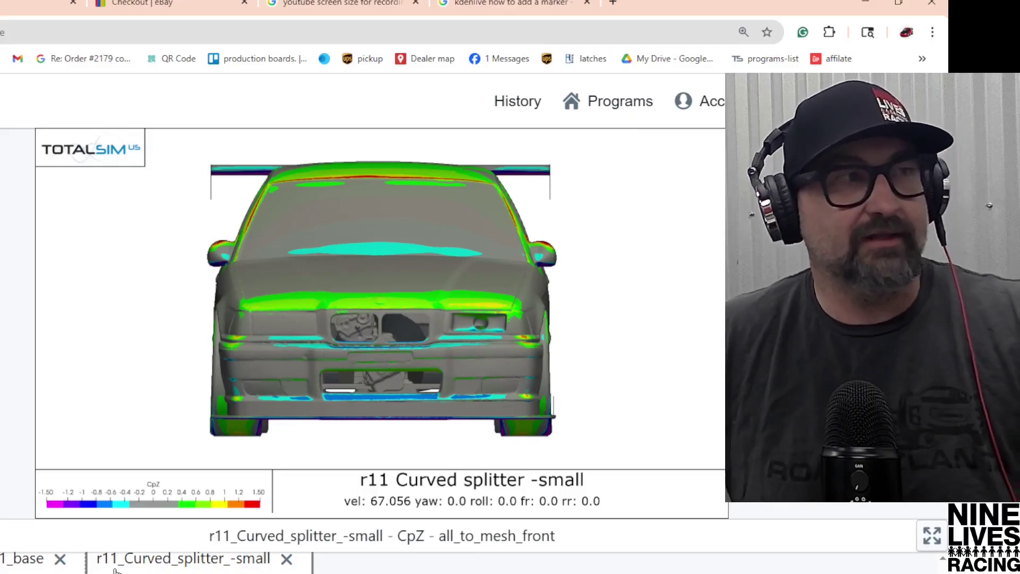
click(7, 568)
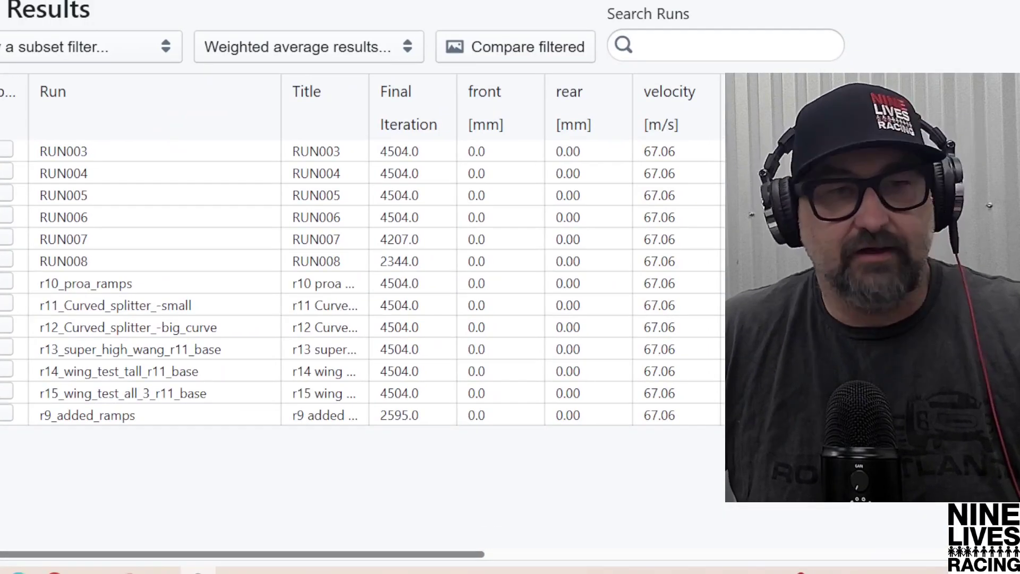
Step: Tick the r11_Curved_splitter_-small row in the results table instead of r12
click(6, 326)
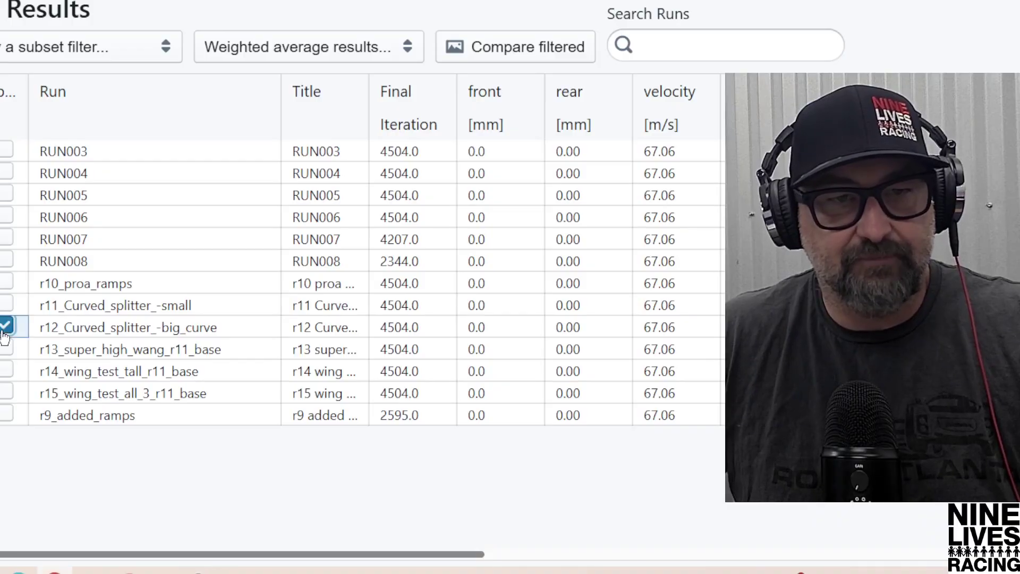
click(6, 304)
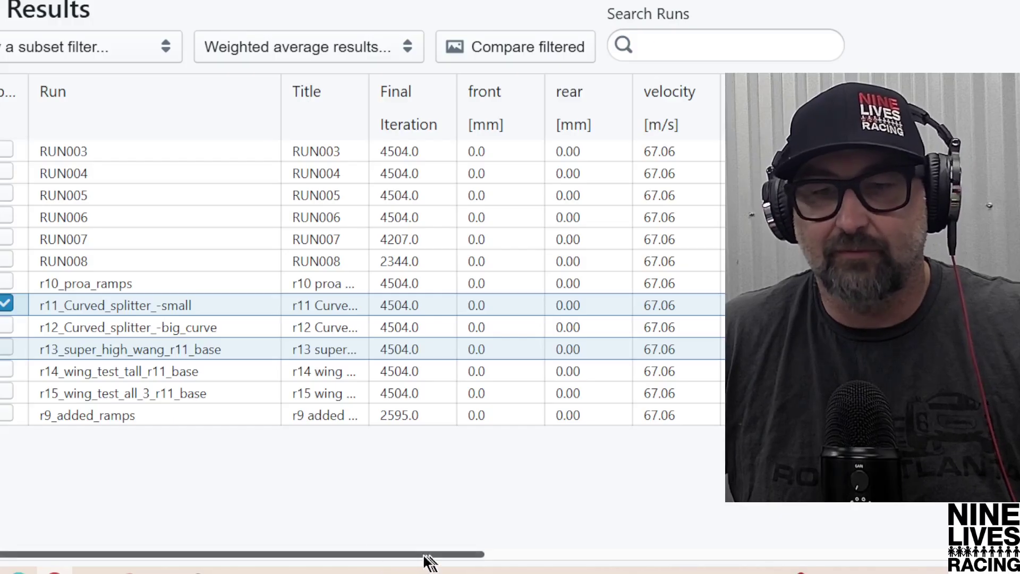
Step: Scroll the results table right to reveal the yaw and rear downforce columns
drag(415, 558, 774, 558)
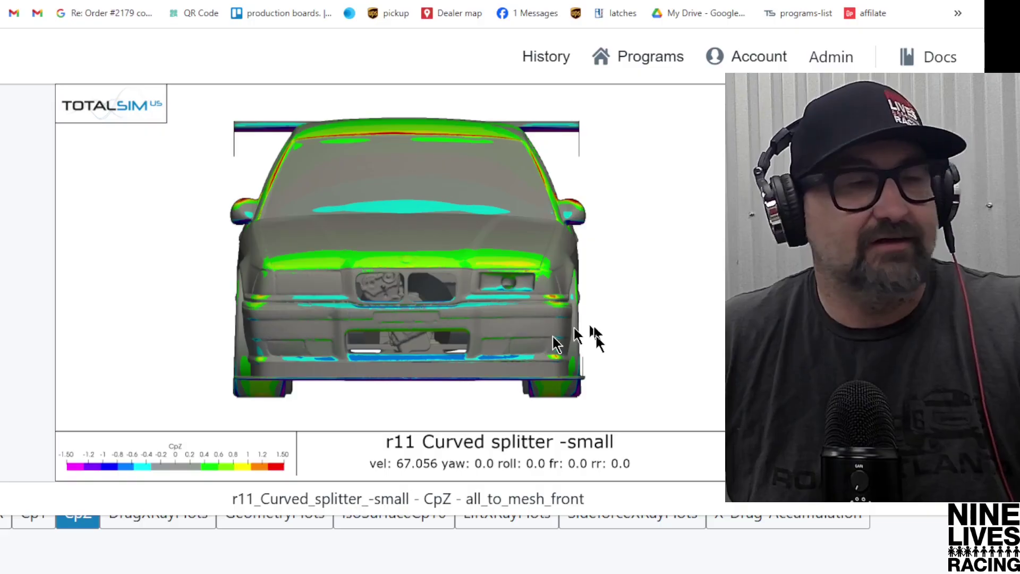
Step: Switch the r11 CpZ plot to the all_to_mesh_top view and open the run selector list
key(Right)
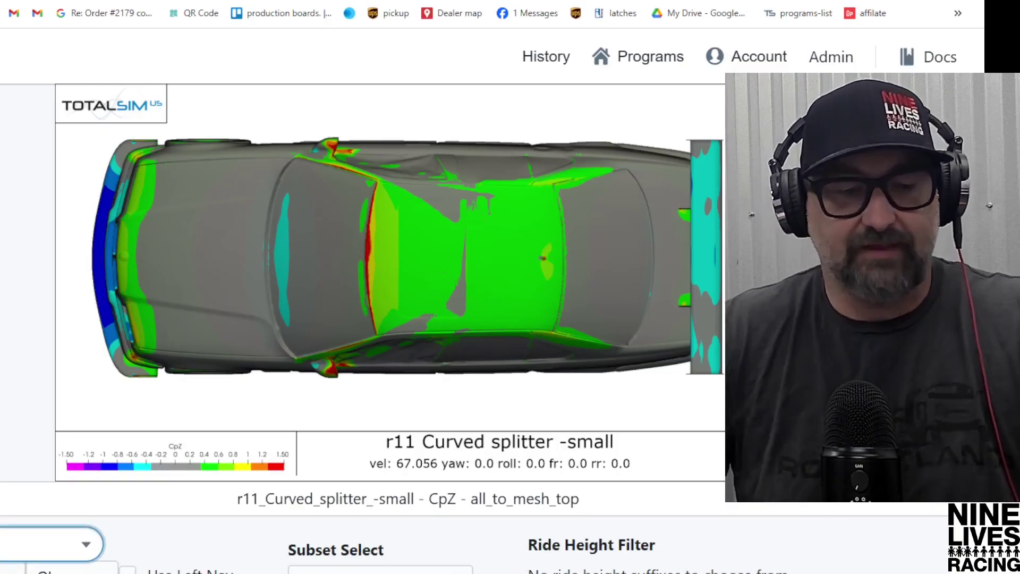
key(Down)
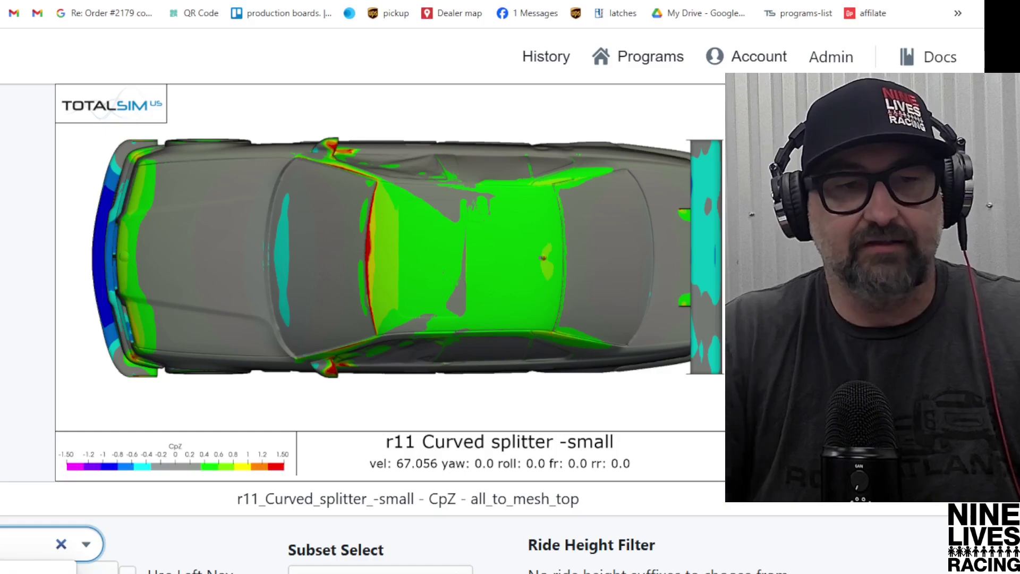
key(BackSpace)
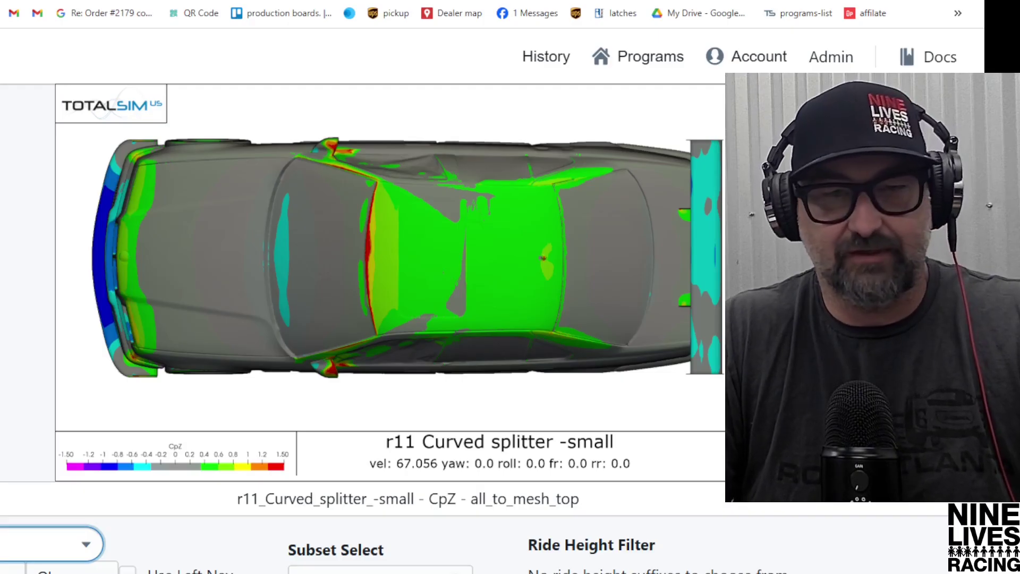
key(Return)
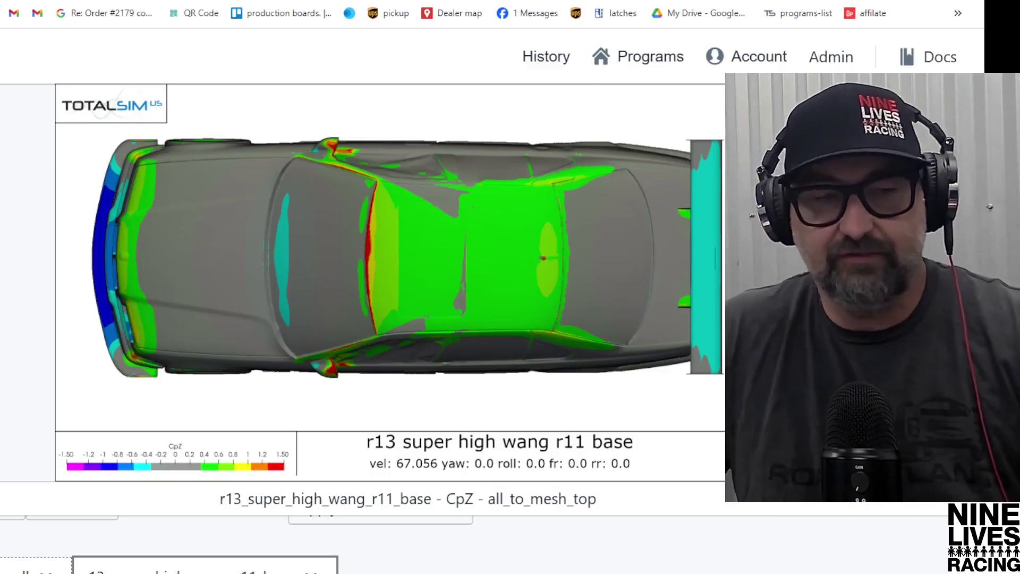
Step: Switch to the LiftXRayPlots set viewed from underneath the car
key(Down)
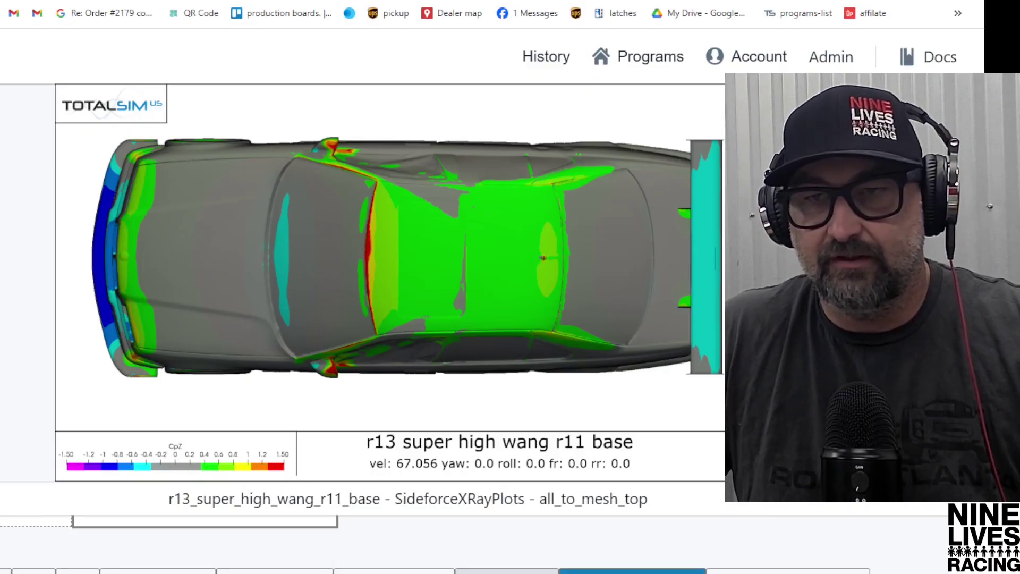
key(Down)
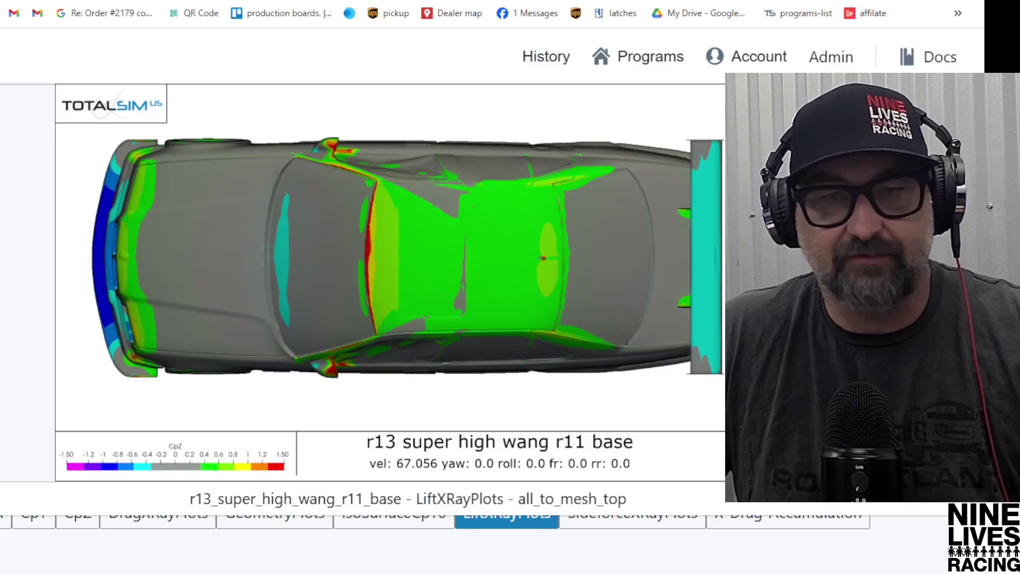
key(Down)
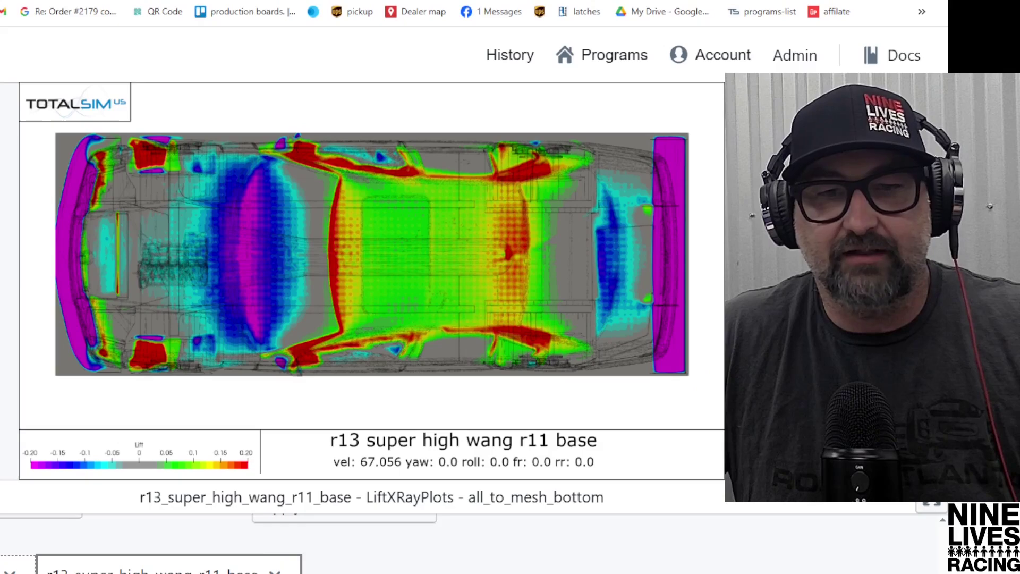
Step: Compare the r11 and r13 lift plots, then show r11's CpY underside plot
key(Right)
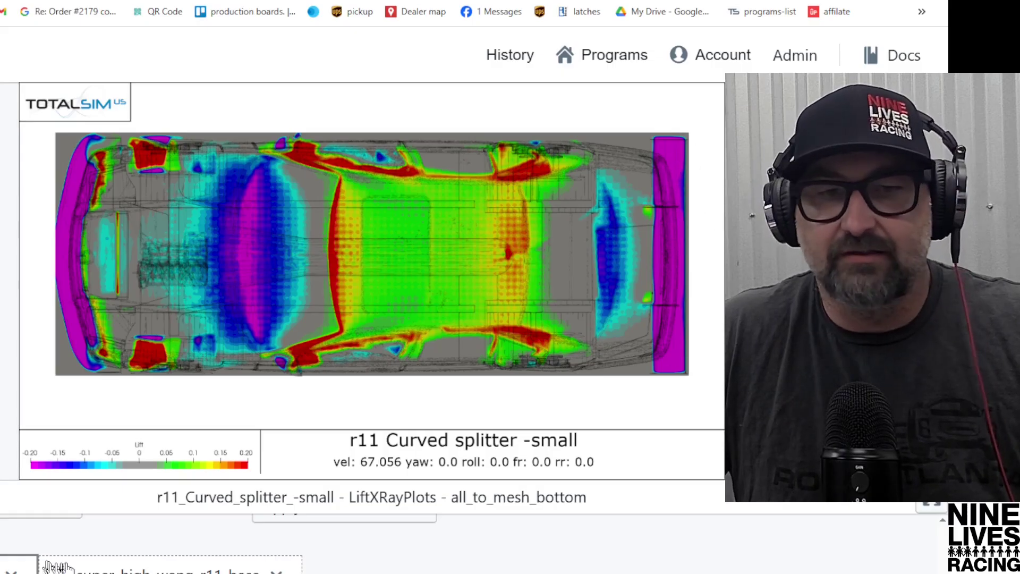
key(Left)
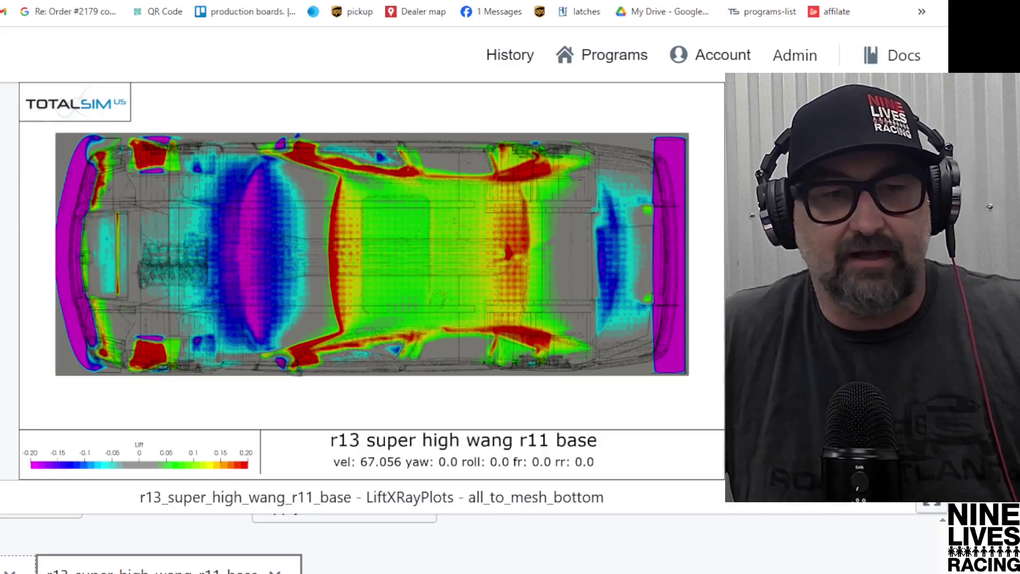
click(16, 568)
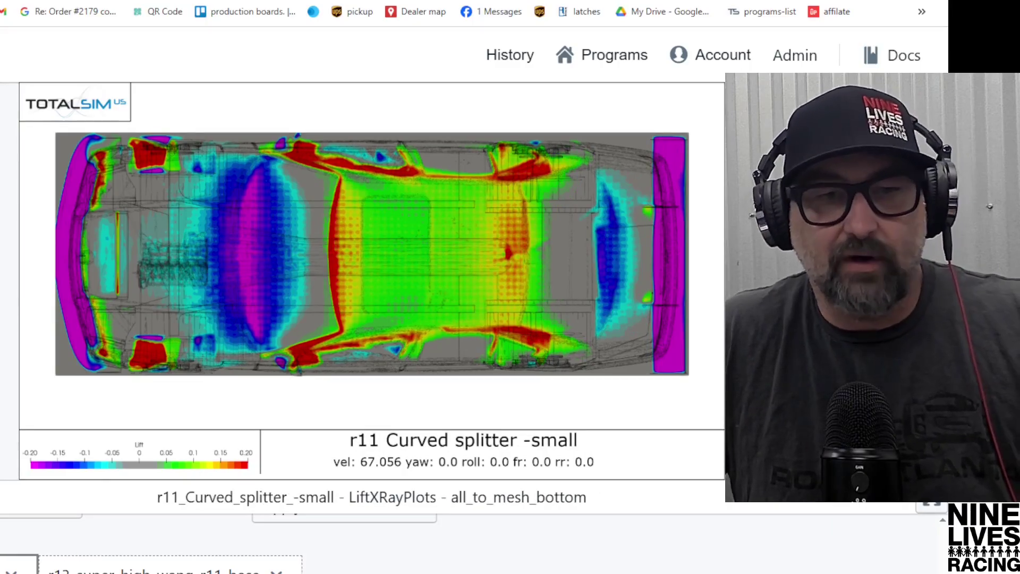
key(Down)
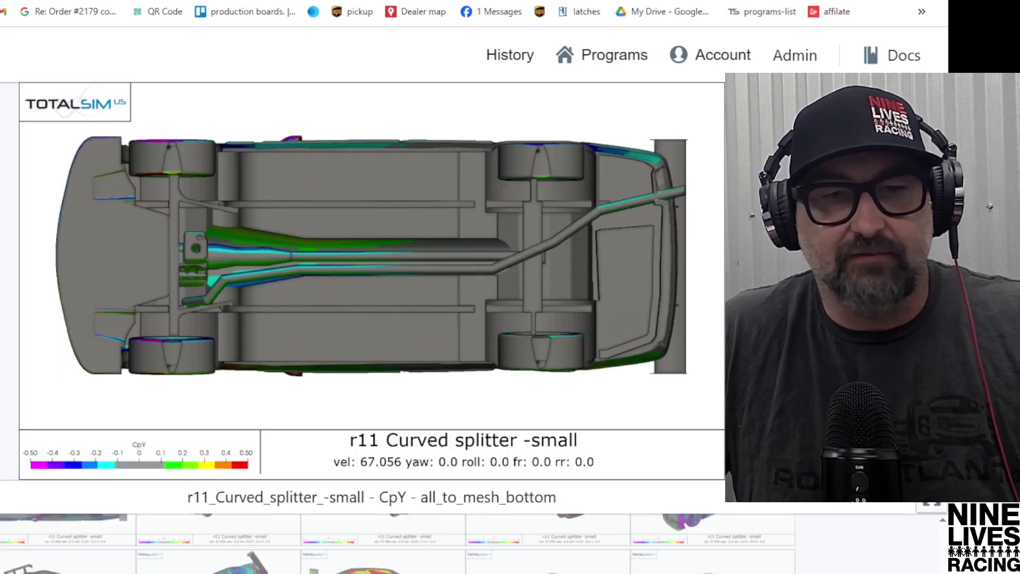
Step: Show the CpY plot in the all_to_mesh_front view for the r13 super high wang r11 base run
key(Right)
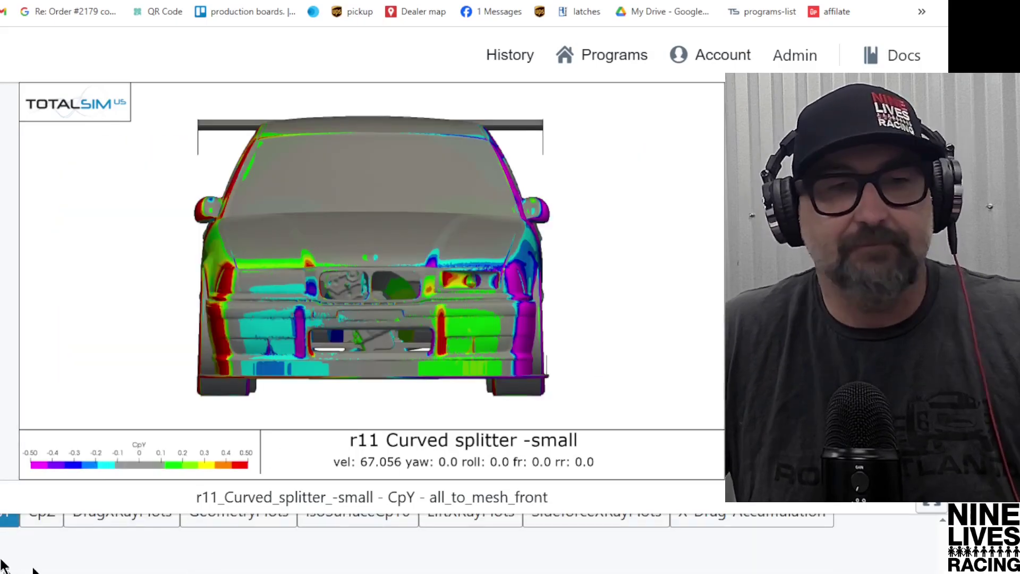
scroll(275, 438, down, 2)
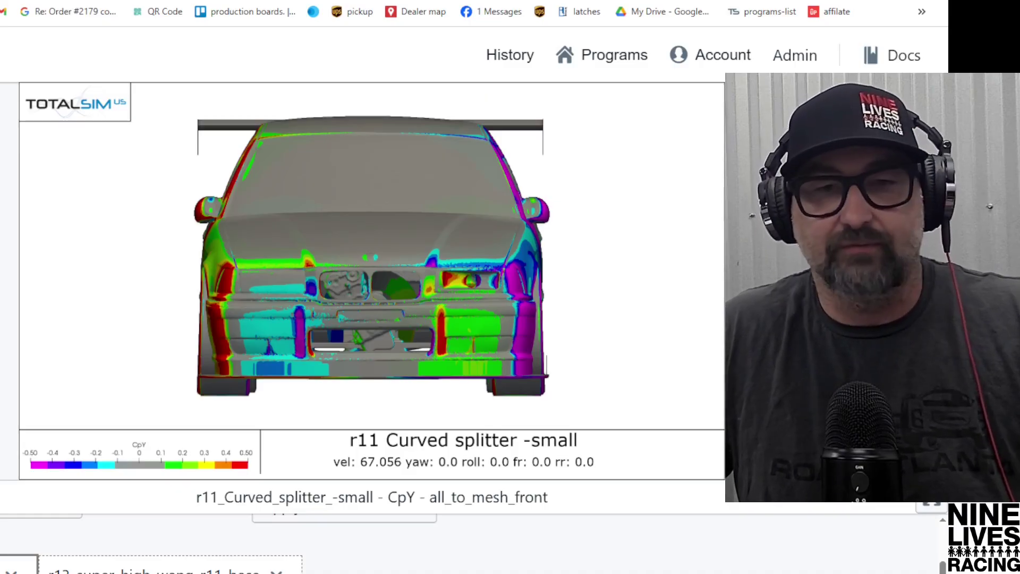
key(Right)
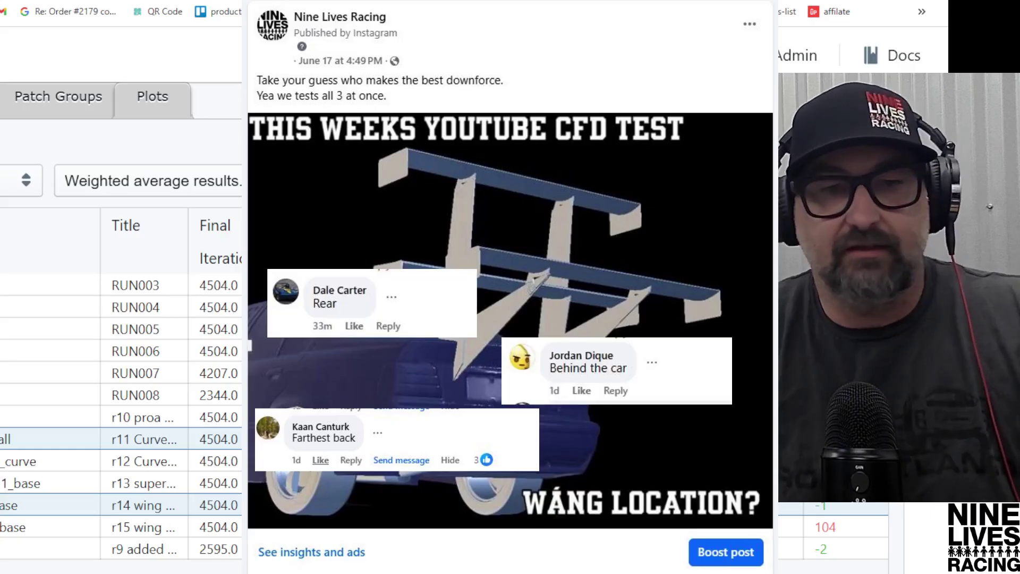
Step: Scroll the results table right to the Drag, Down Force and downforce-to-drag columns
scroll(121, 383, right, 5)
scroll(121, 383, right, 2)
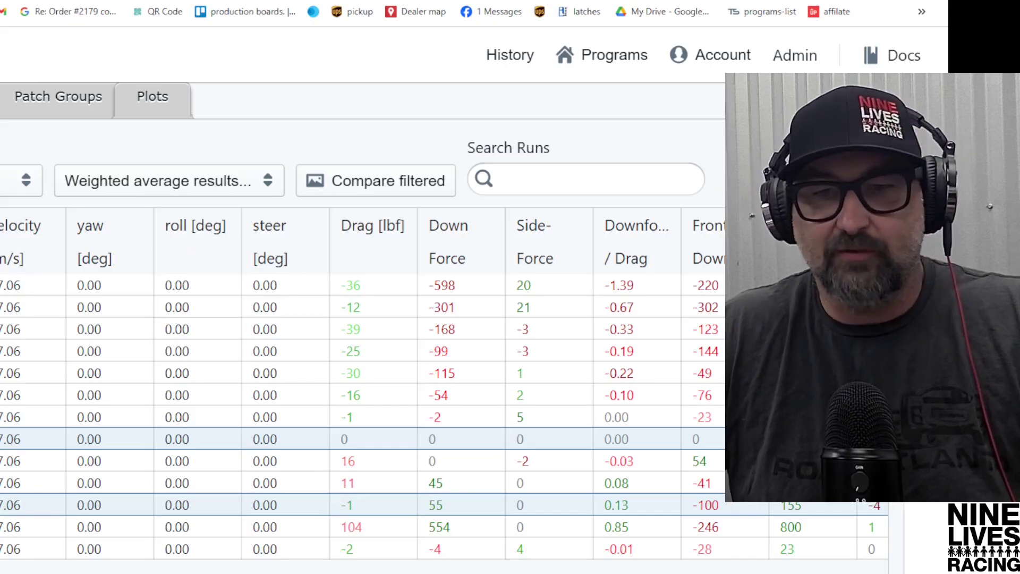
scroll(444, 383, right, 10)
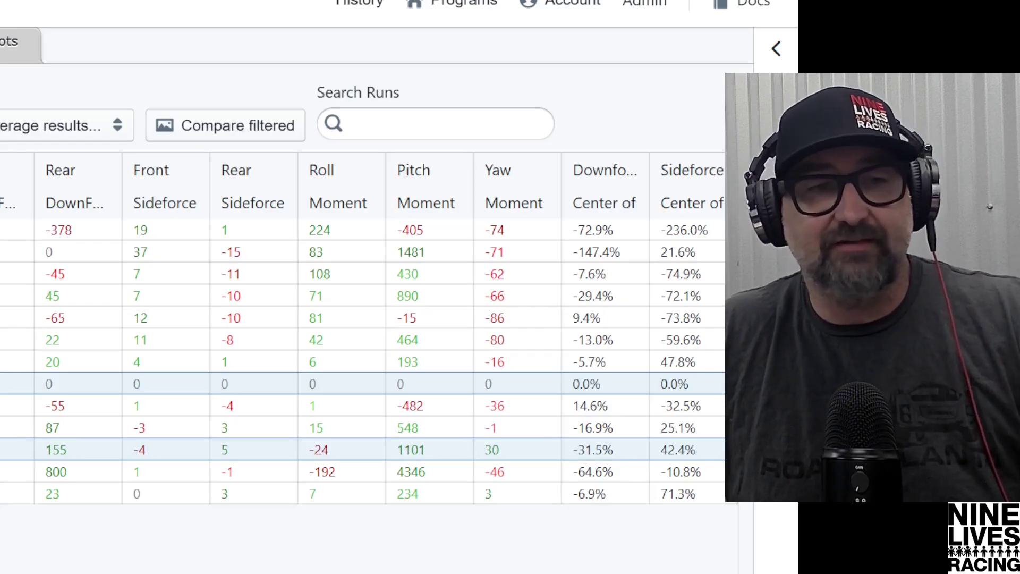
Step: Scroll the results table to the rear downforce, sideforce, moment and center-of-pressure columns
scroll(7, 448, left, 5)
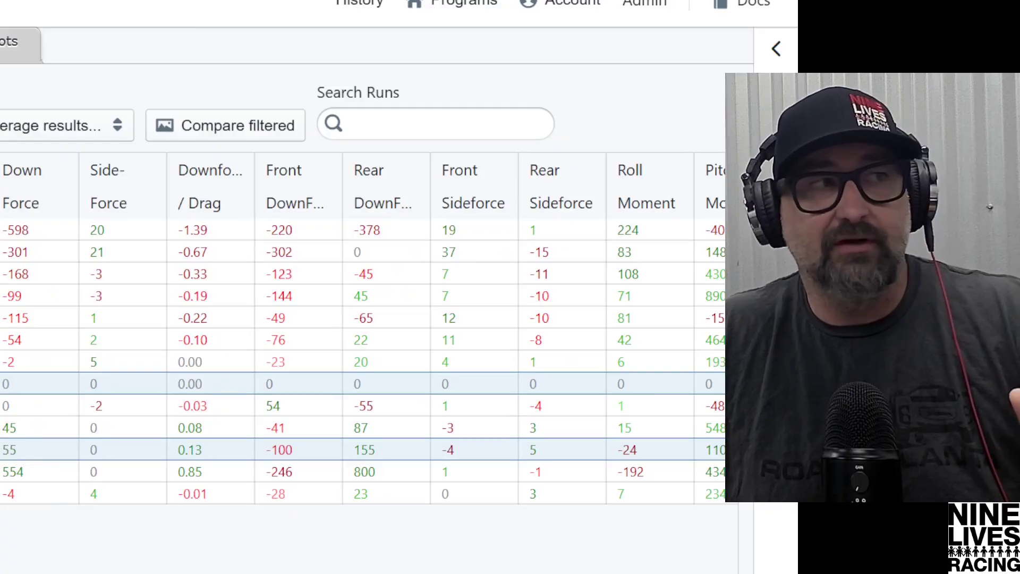
Step: Scroll the results table back left to the run Title and setup columns
scroll(362, 329, right, 5)
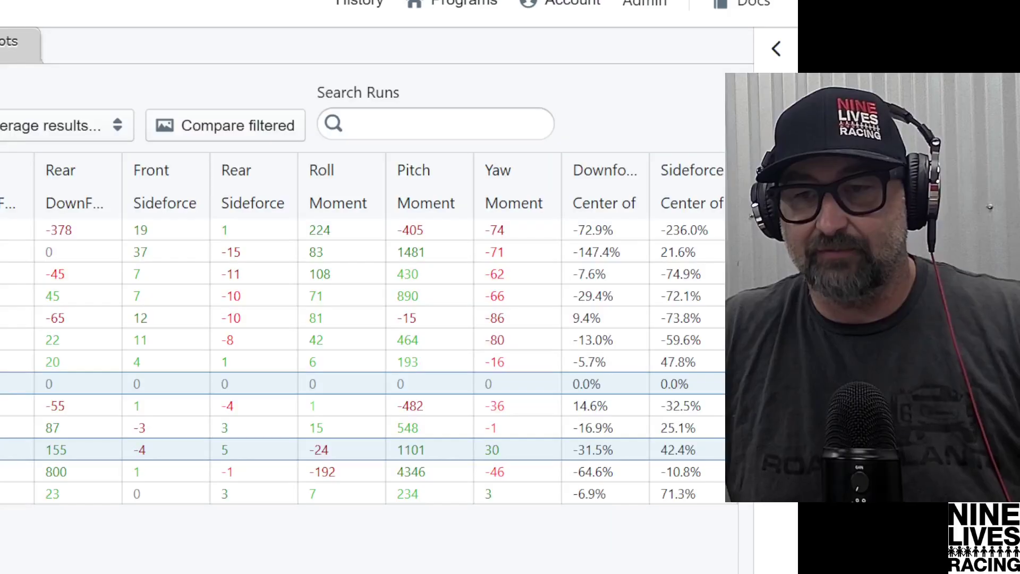
scroll(361, 361, left, 10)
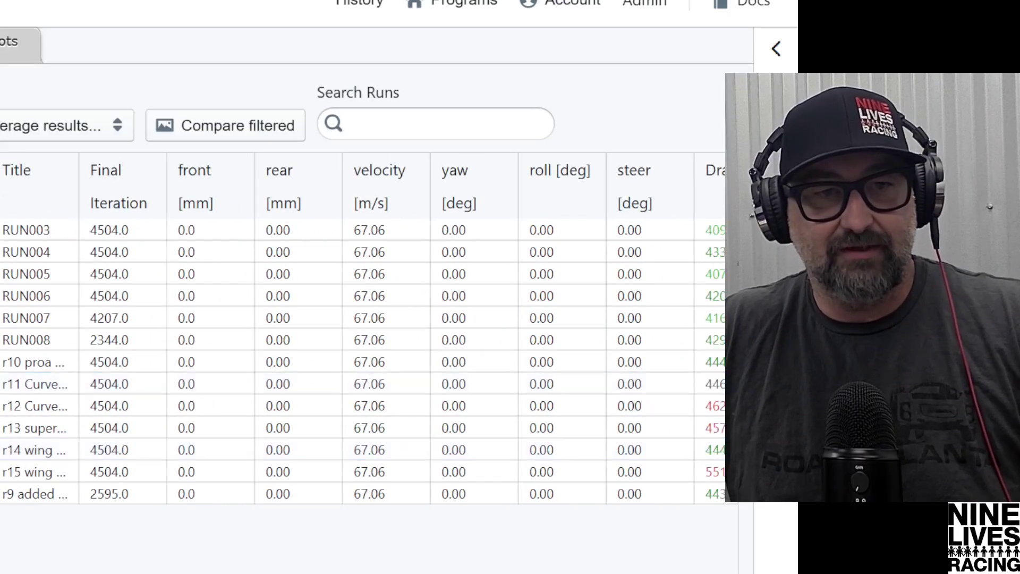
Step: Highlight the 32.5% and then the 63.9% downforce center values in the Center of columns
scroll(361, 330, right, 15)
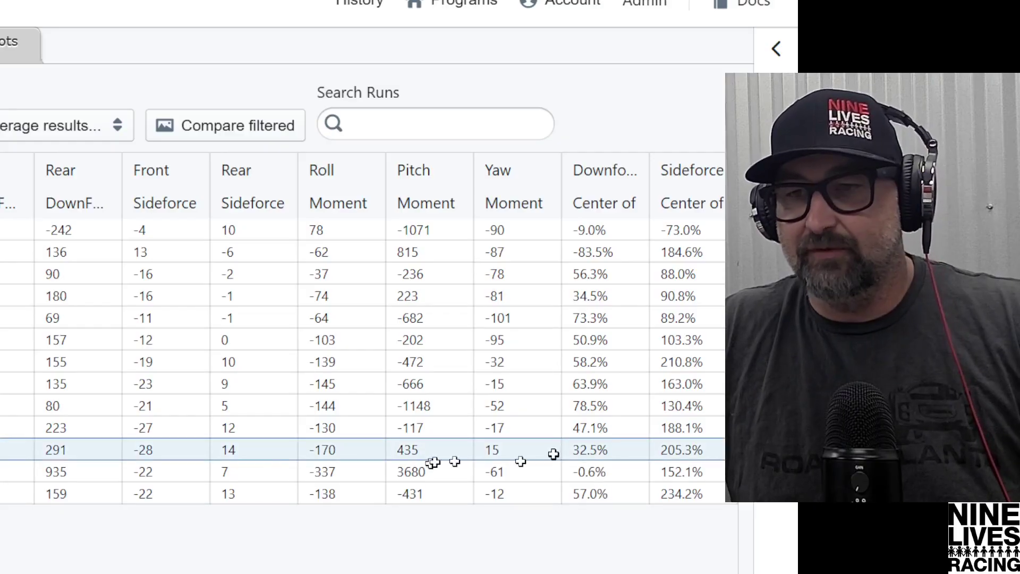
click(611, 450)
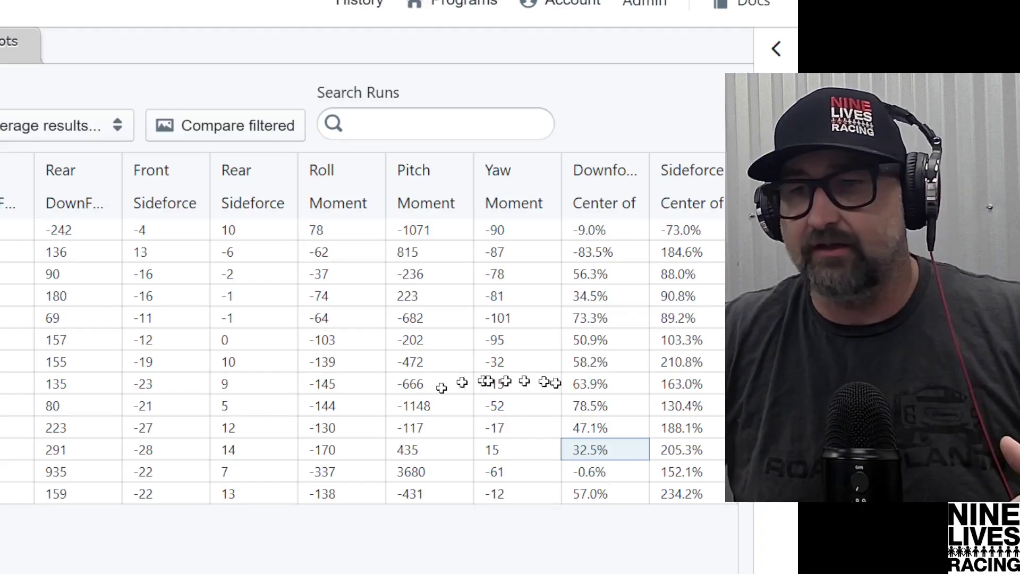
click(599, 390)
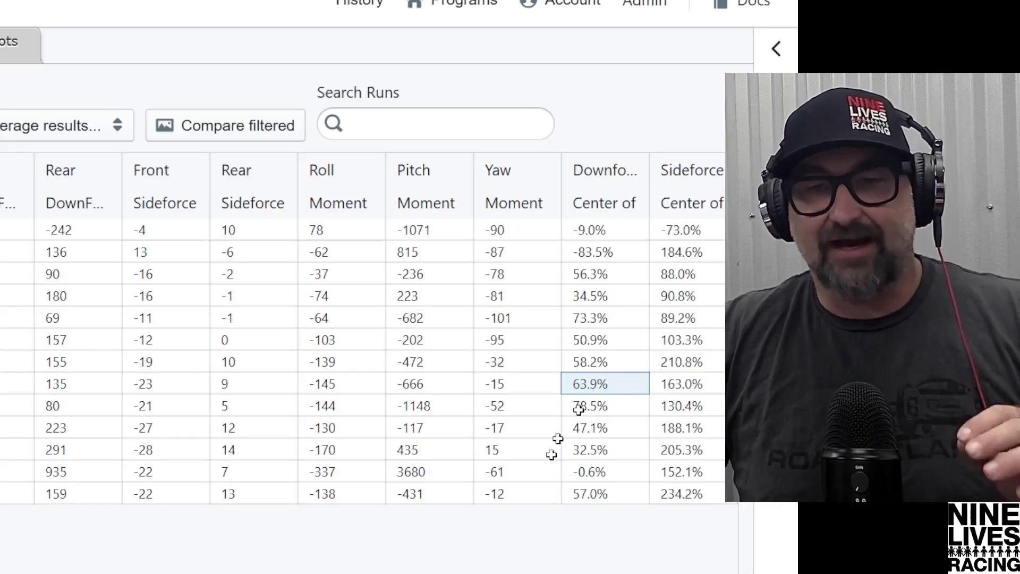
scroll(362, 328, left, 10)
scroll(362, 329, right, 10)
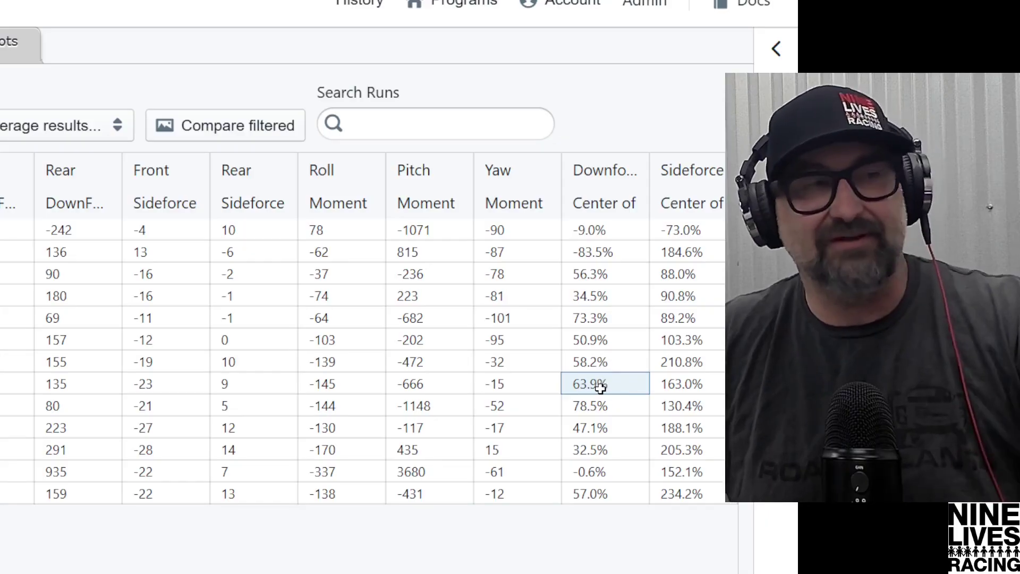
scroll(361, 362, left, 10)
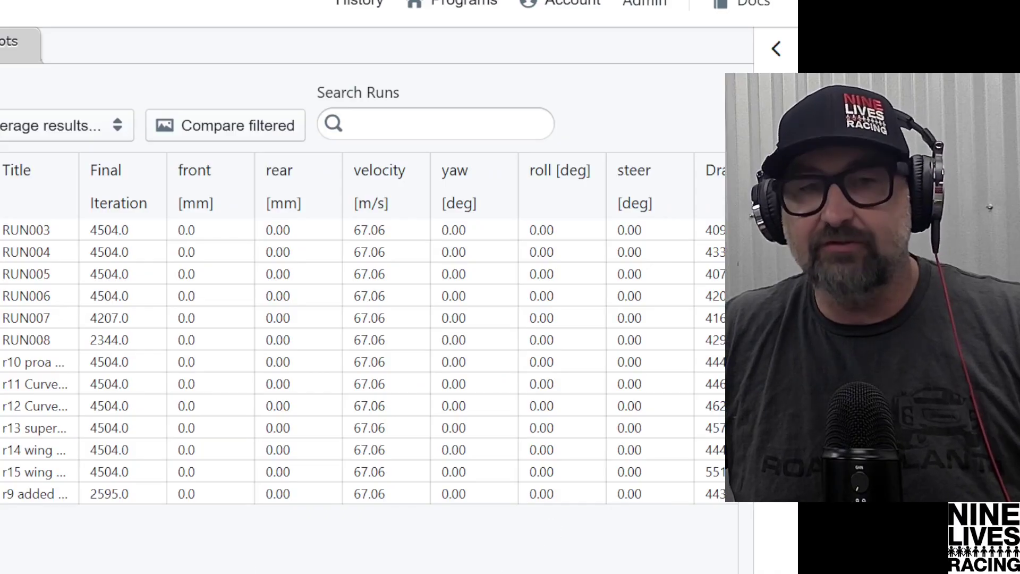
scroll(361, 330, right, 5)
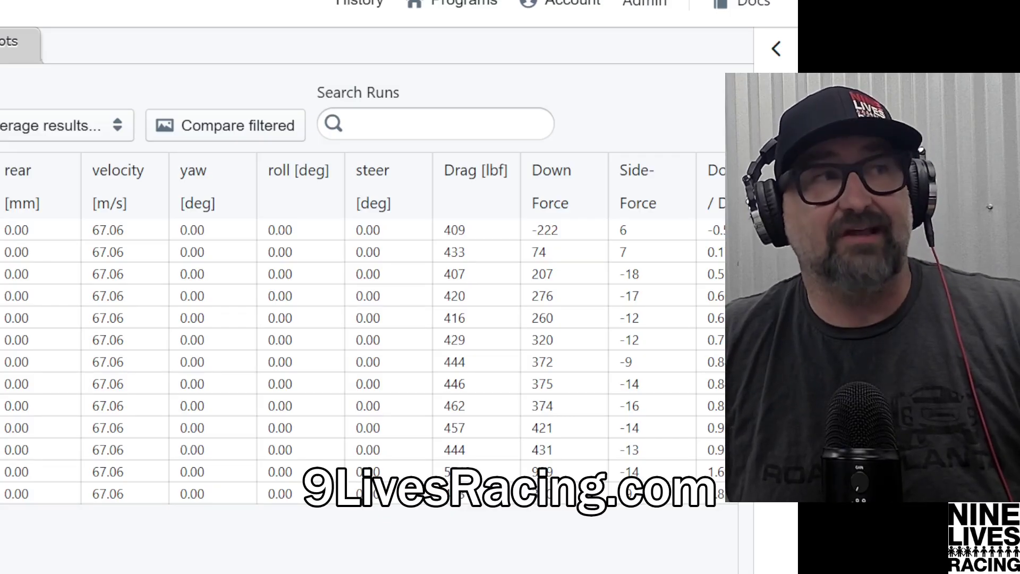
Step: Scroll the table back to the Title column and down to the empty image viewer
scroll(359, 328, left, 5)
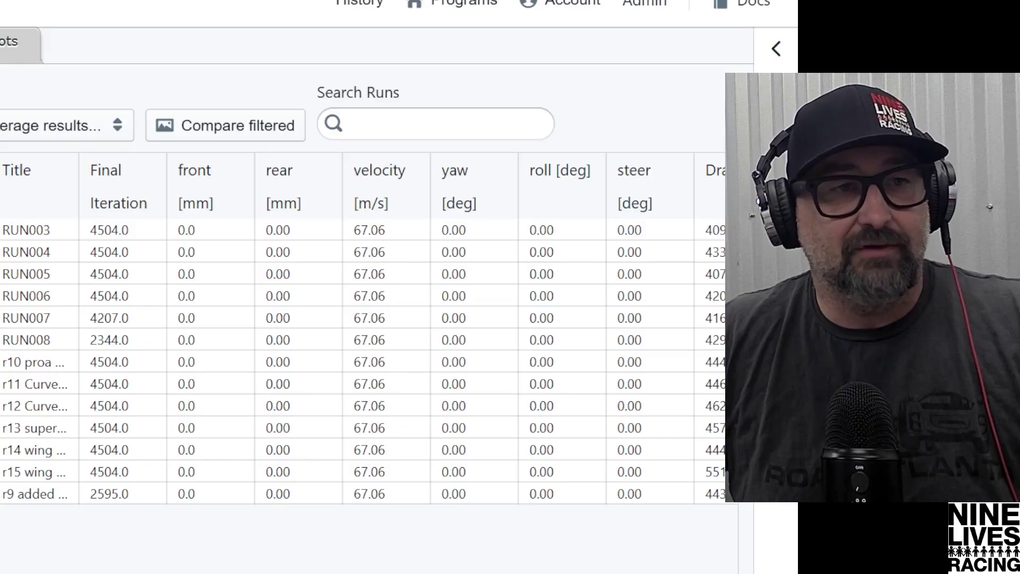
scroll(361, 319, down, 10)
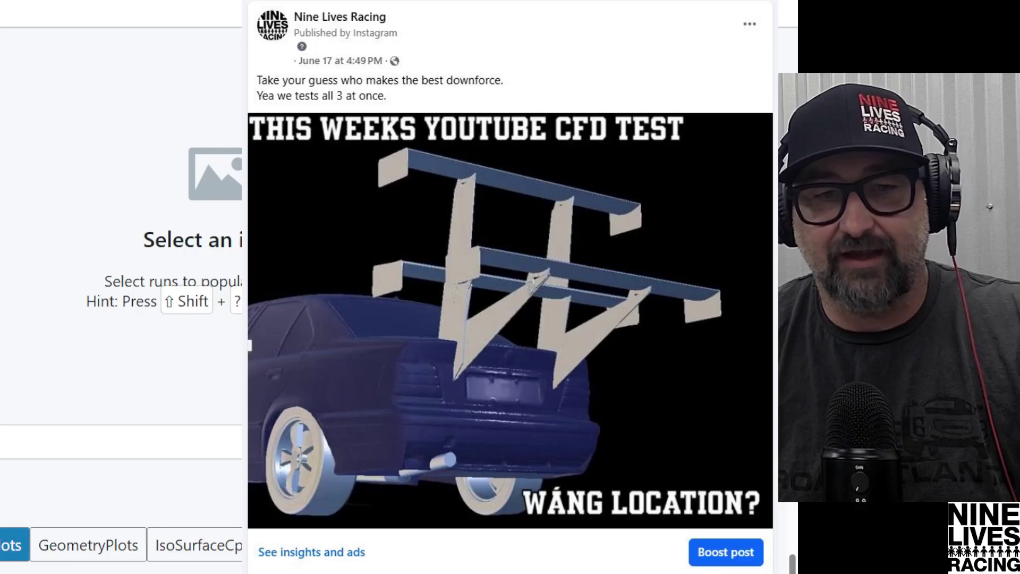
Step: View the GeometryPlots, IsoSurfaceCpT0 and LiftXRayPlots, settling on IsoSurfaceCpT0, then return to the runs table
click(107, 537)
click(189, 546)
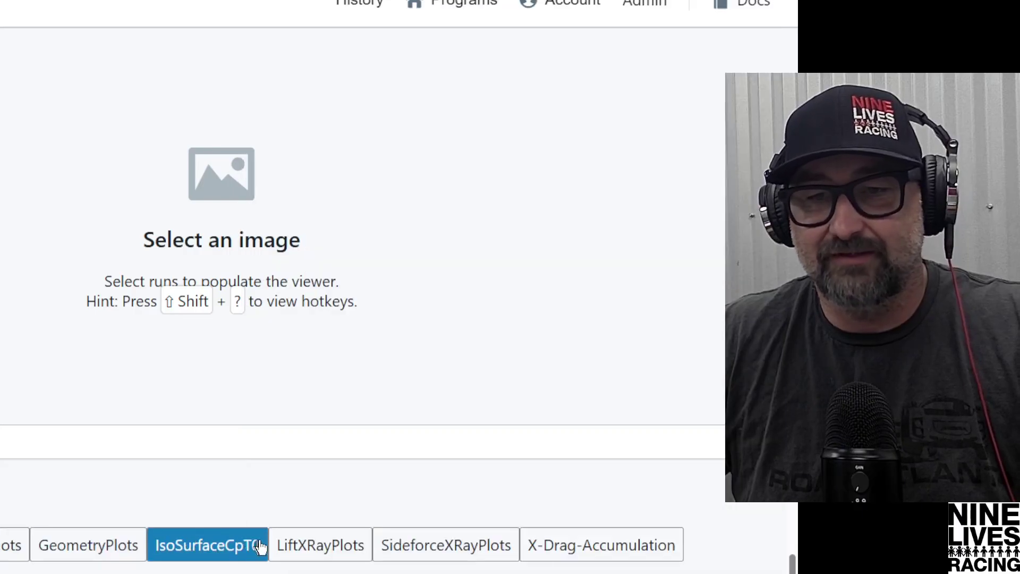
click(345, 546)
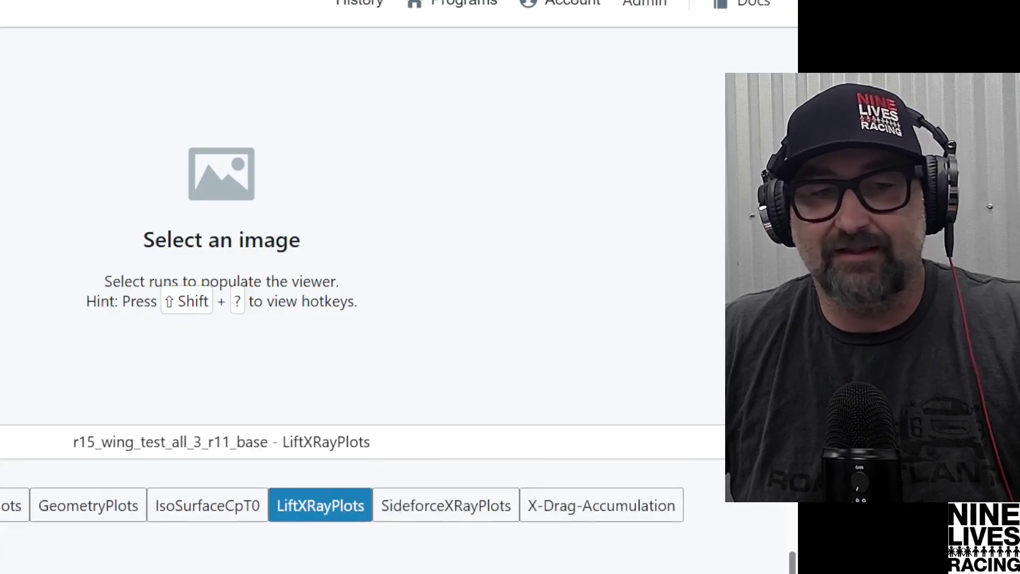
click(186, 519)
scroll(113, 560, up, 5)
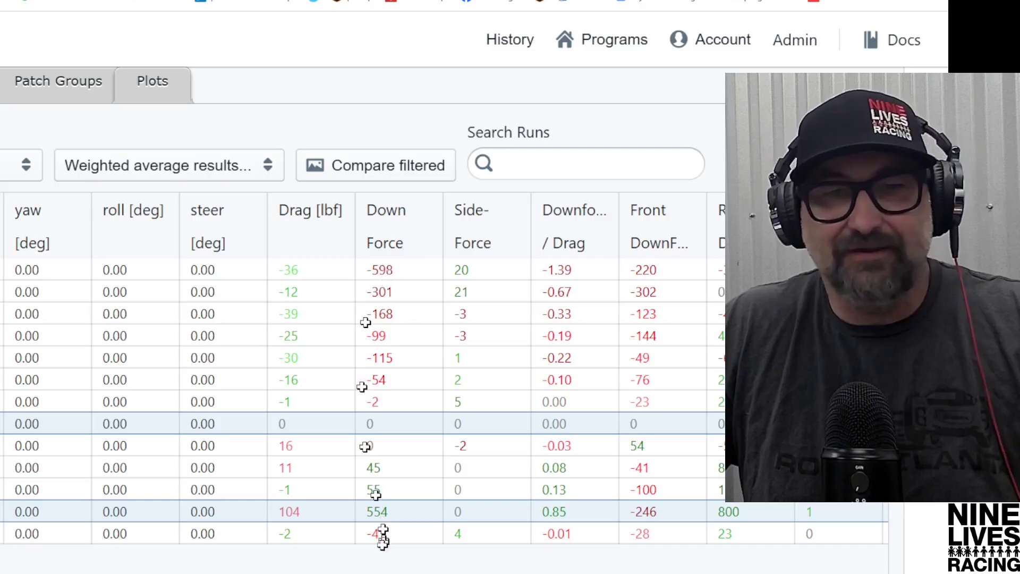
Step: Compare the triple-wing run's 929 lbf down force against the first run's -222
scroll(362, 399, left, 10)
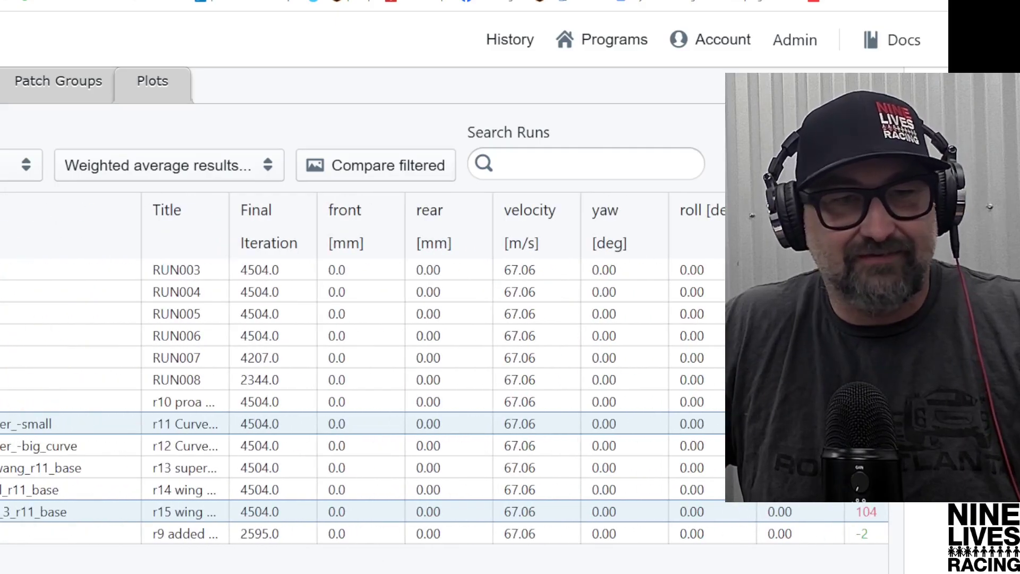
scroll(362, 398, right, 10)
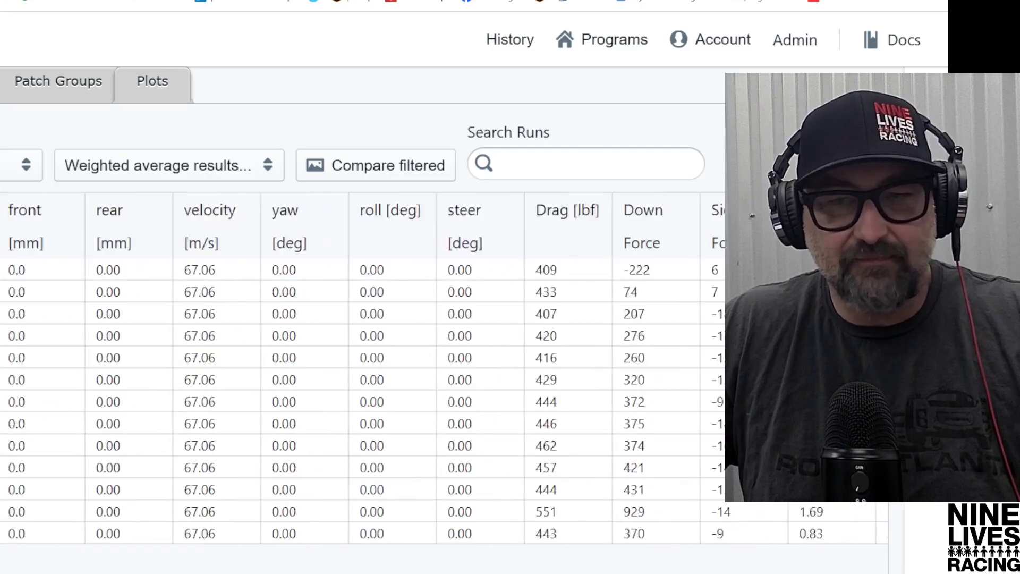
click(369, 514)
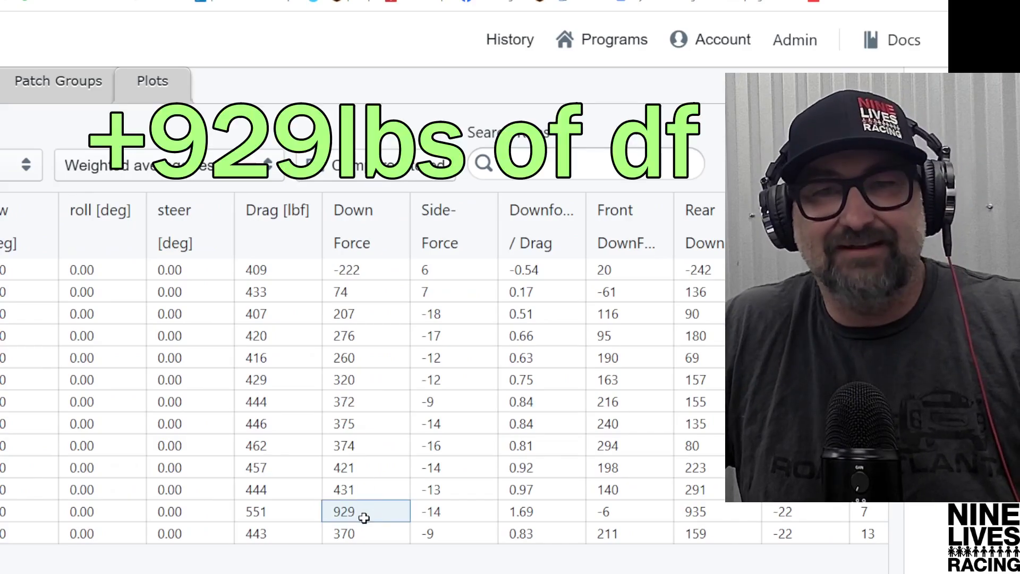
click(374, 273)
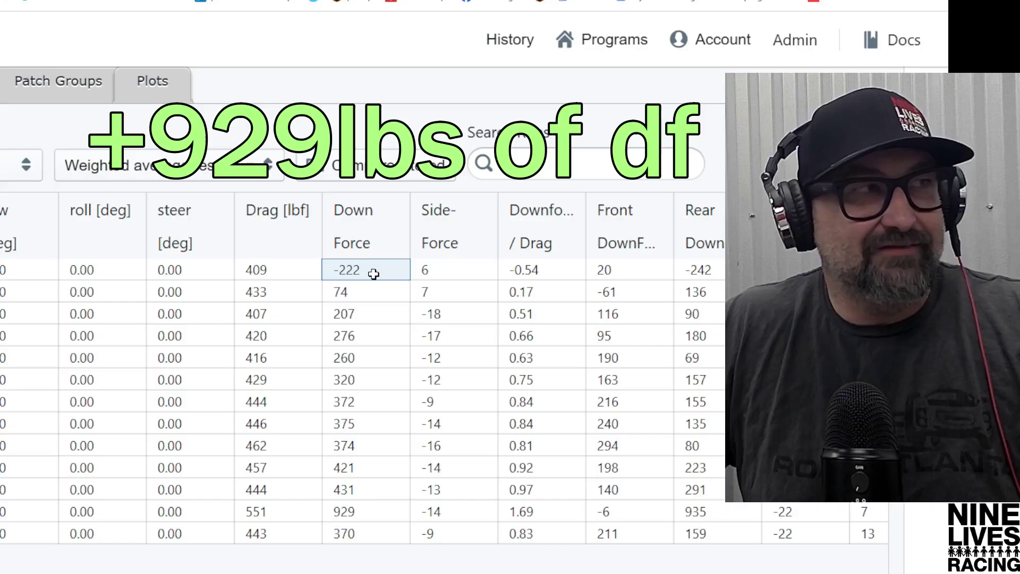
click(368, 518)
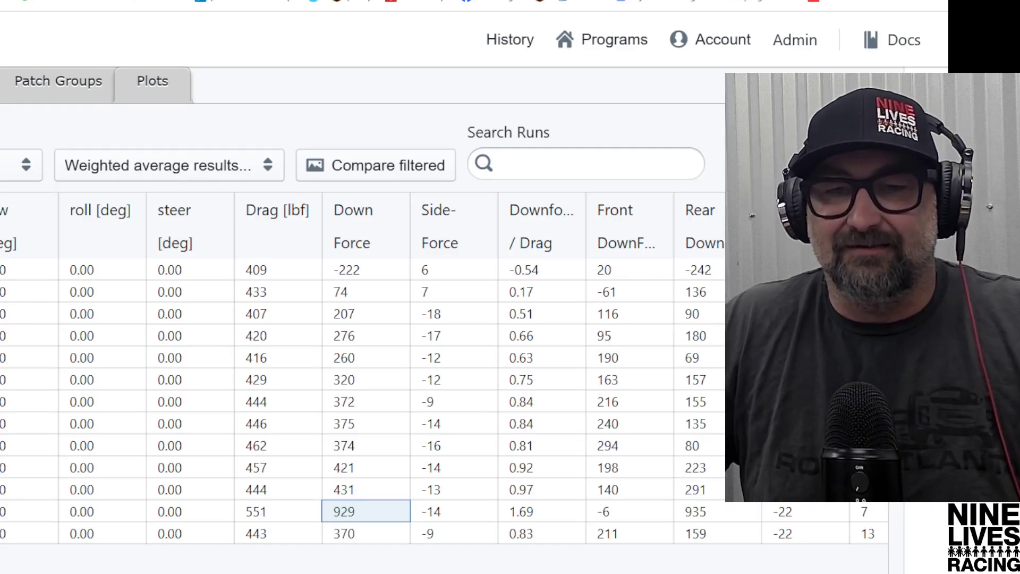
scroll(438, 368, right, 8)
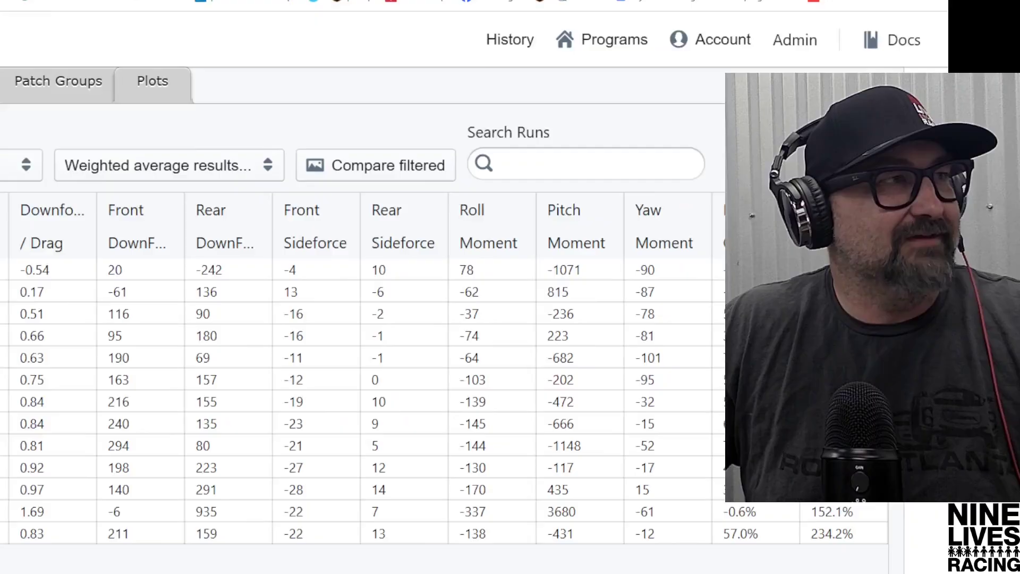
Step: Highlight the triple-wing run's -0.6% downforce centre of pressure in the moment columns
click(762, 513)
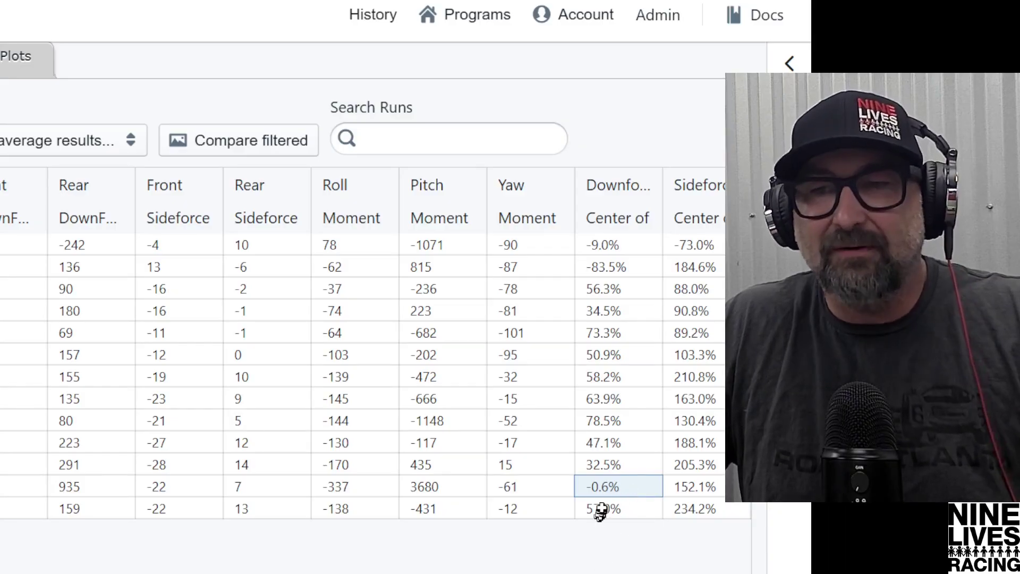
scroll(360, 344, left, 15)
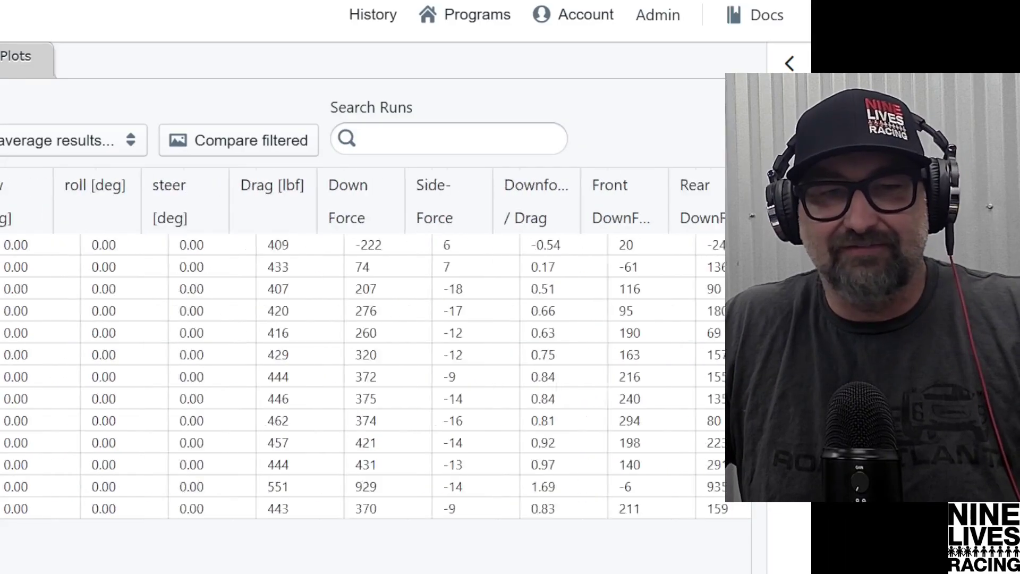
scroll(360, 344, right, 15)
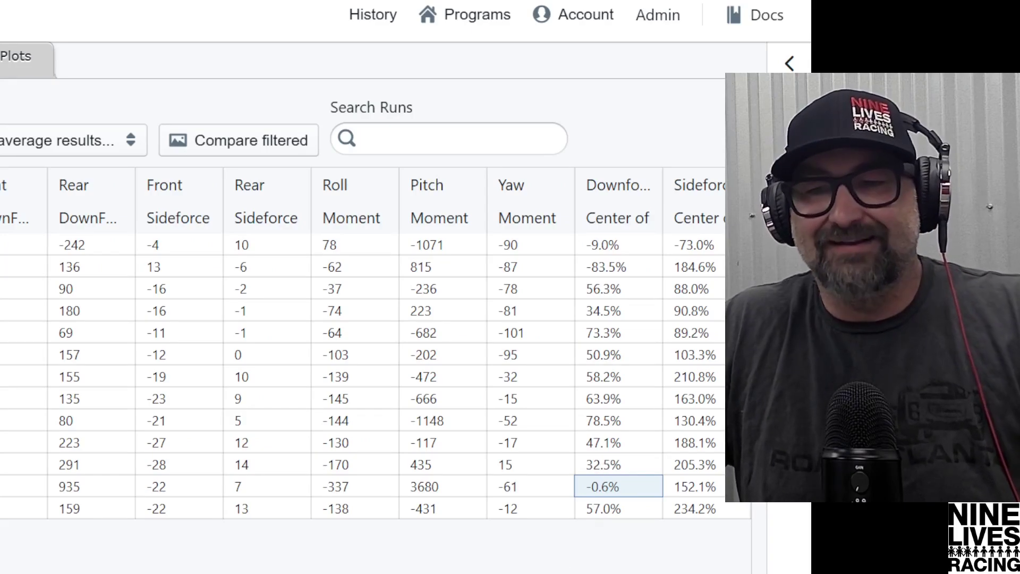
scroll(372, 372, left, 10)
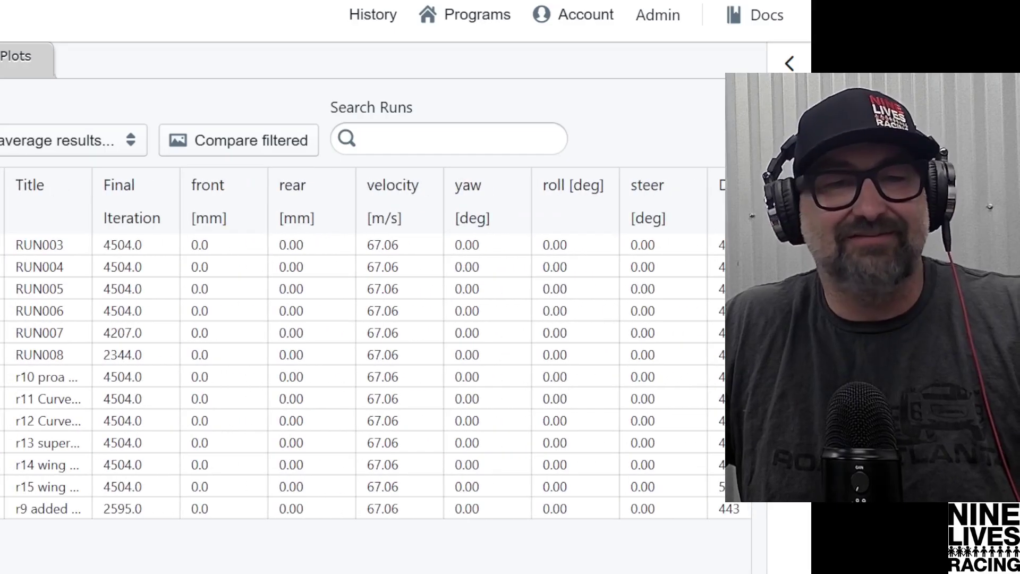